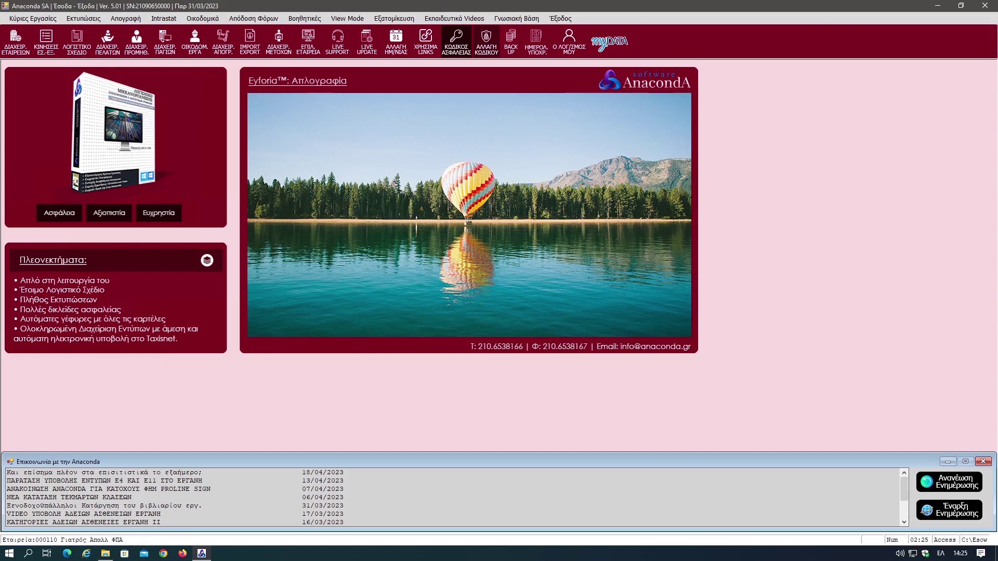
- Set the selected company's VAT regime (043) to Απαλλαγή ΦΠΑ and save the company record
click(309, 44)
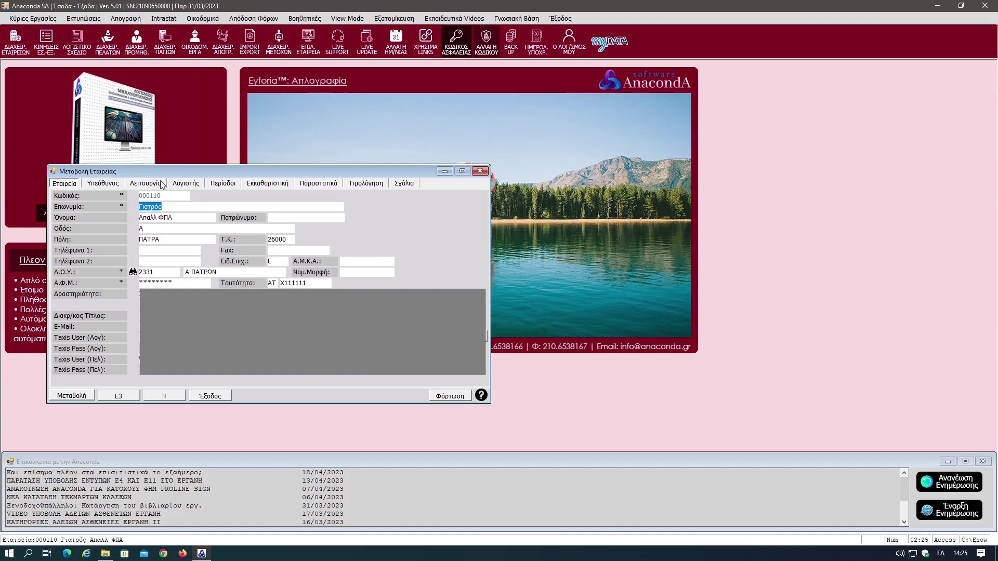
click(161, 184)
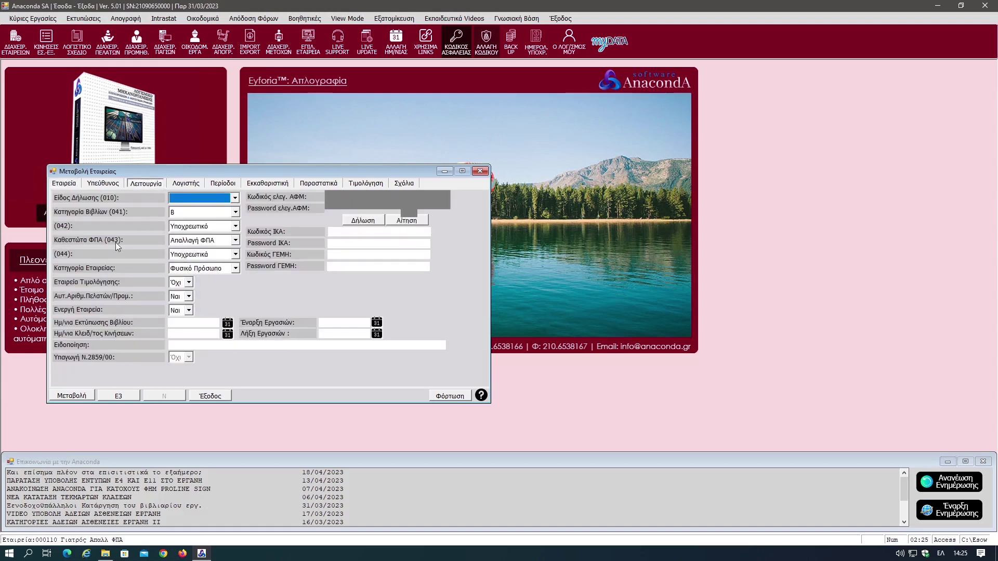
click(204, 241)
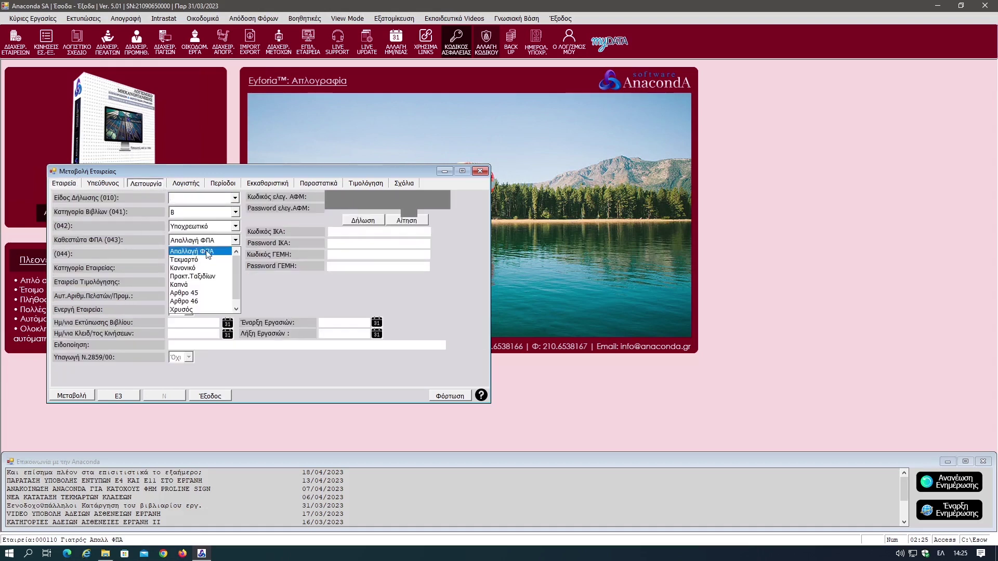
click(220, 251)
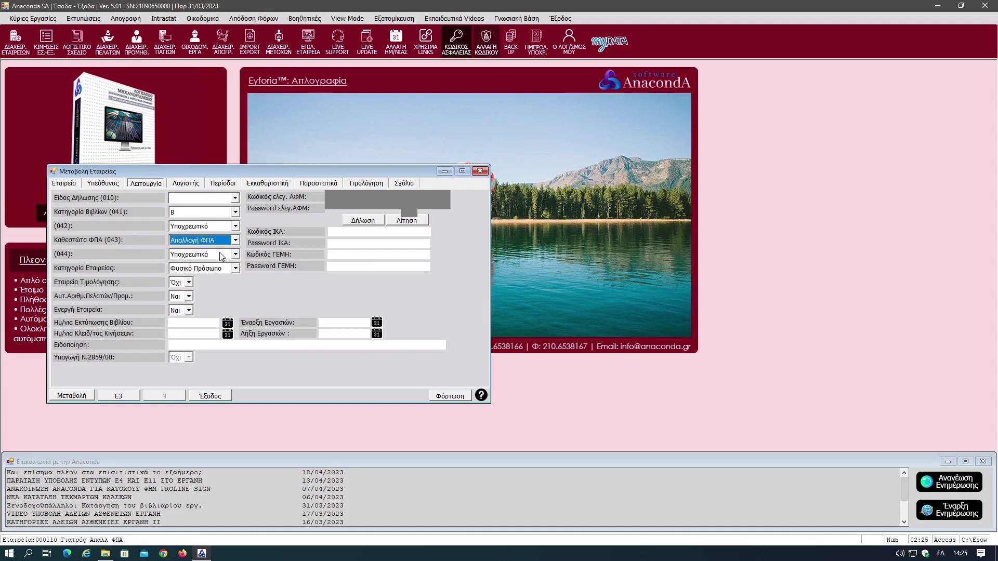
click(80, 396)
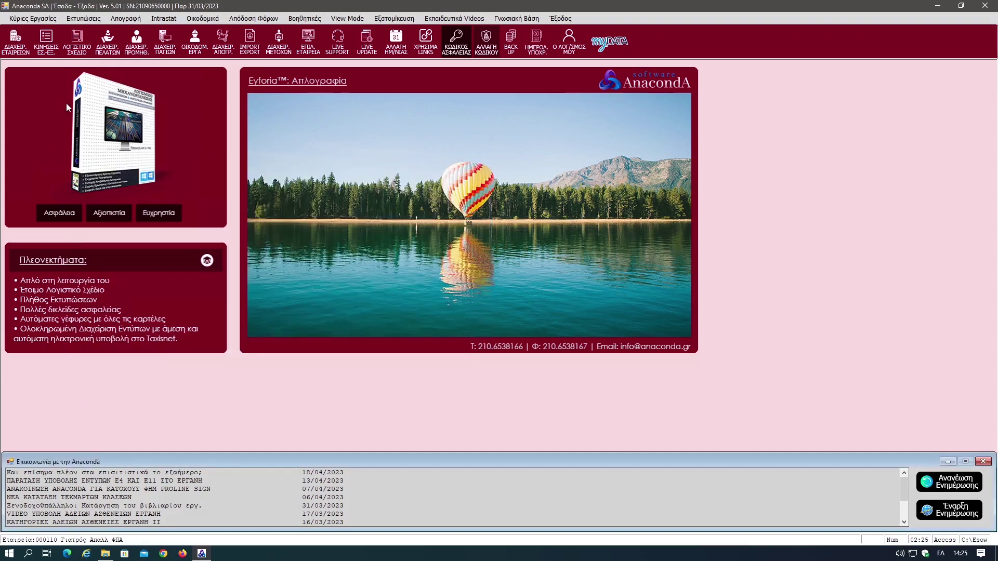
click(33, 18)
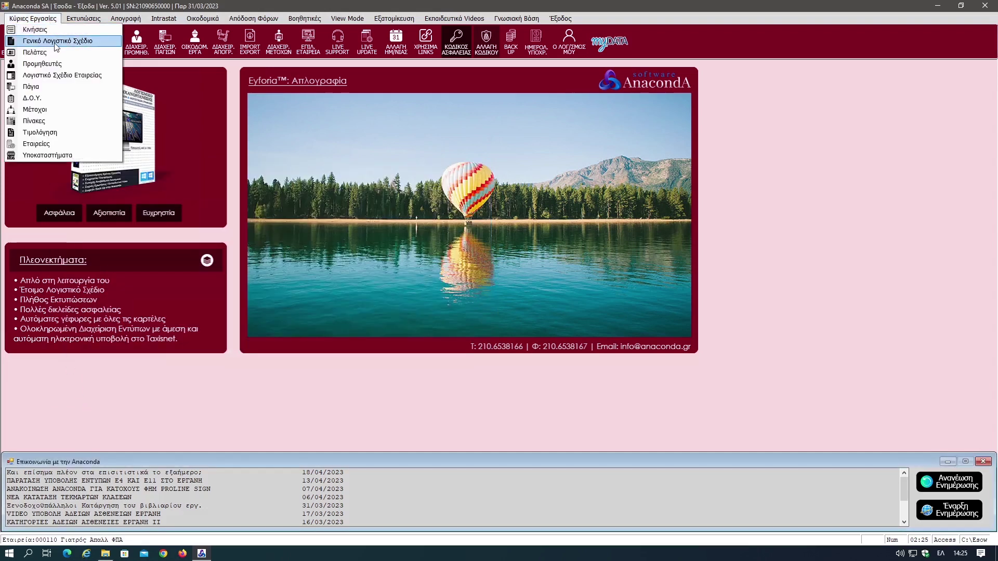
click(56, 46)
text(649)
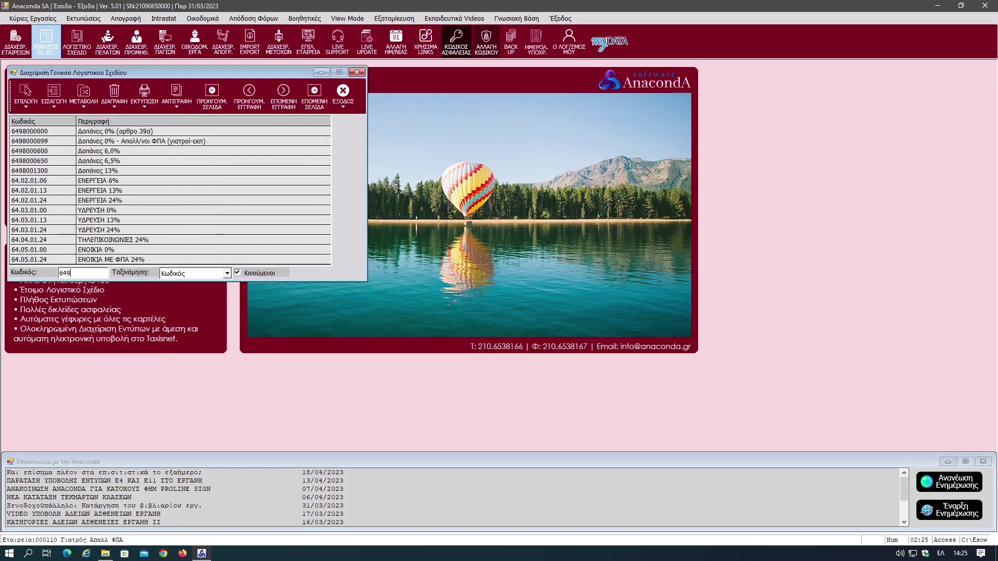
click(140, 141)
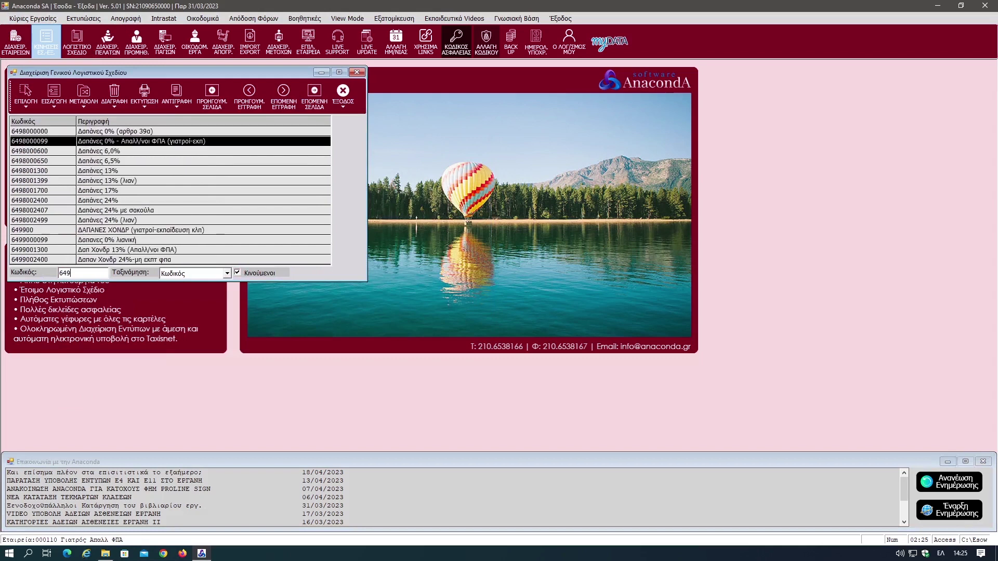
key(Return)
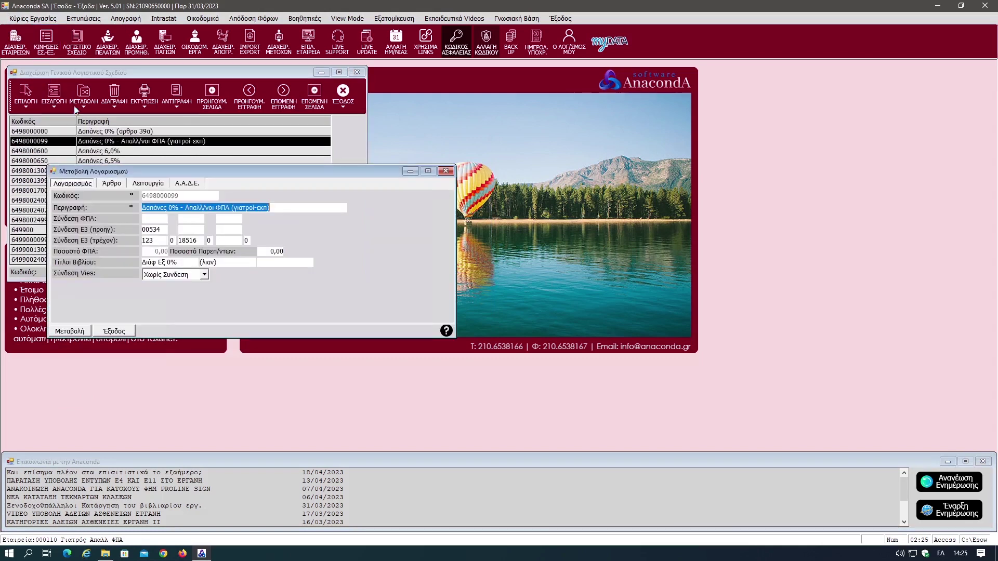
- Review the account's VAT and E3 links, Χονδρική as Μ.Υ.Φ. type and its Α.Α.Δ.Ε. characterisation, then leave the chart without saving
click(154, 219)
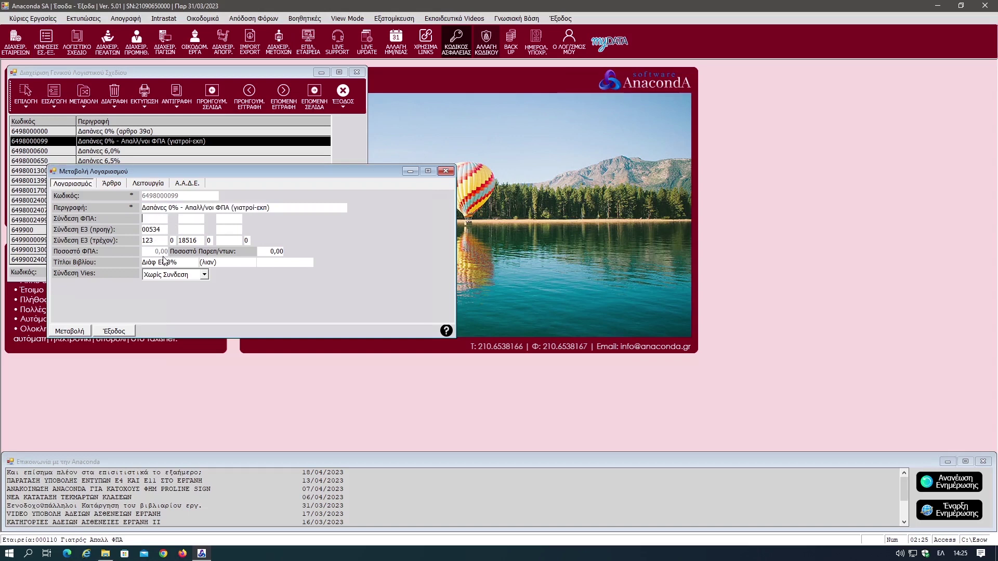
drag(199, 241, 179, 241)
click(147, 184)
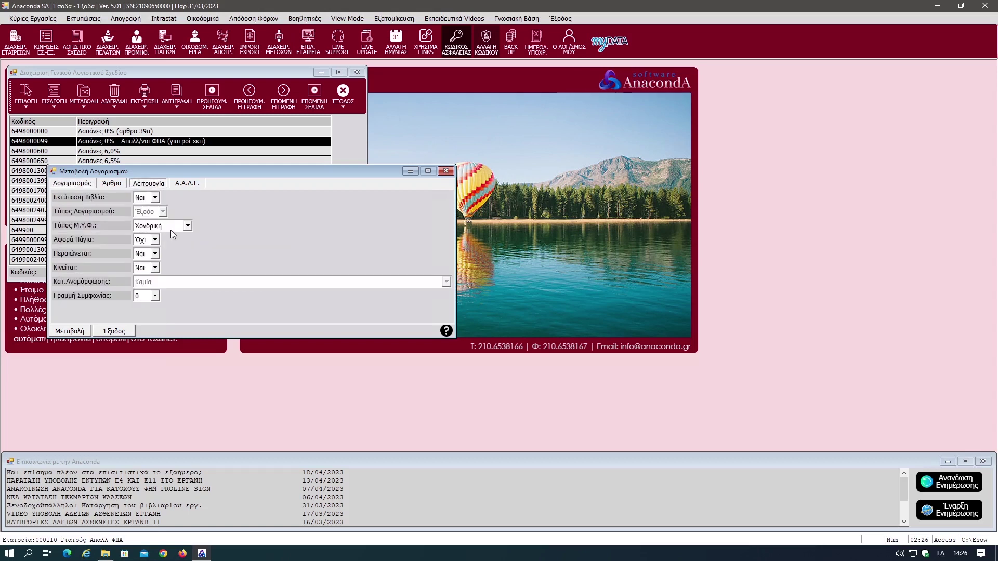
click(173, 227)
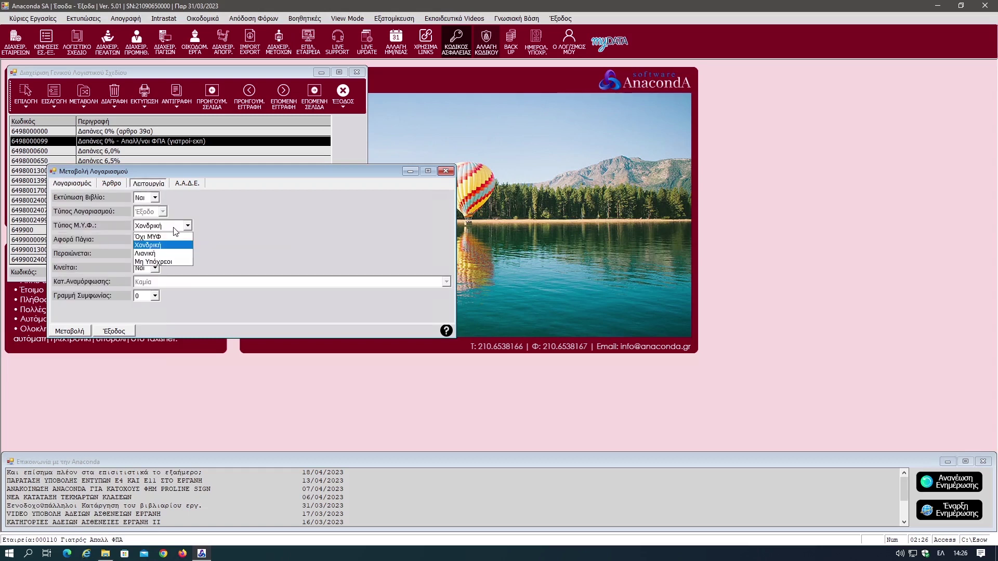
click(171, 245)
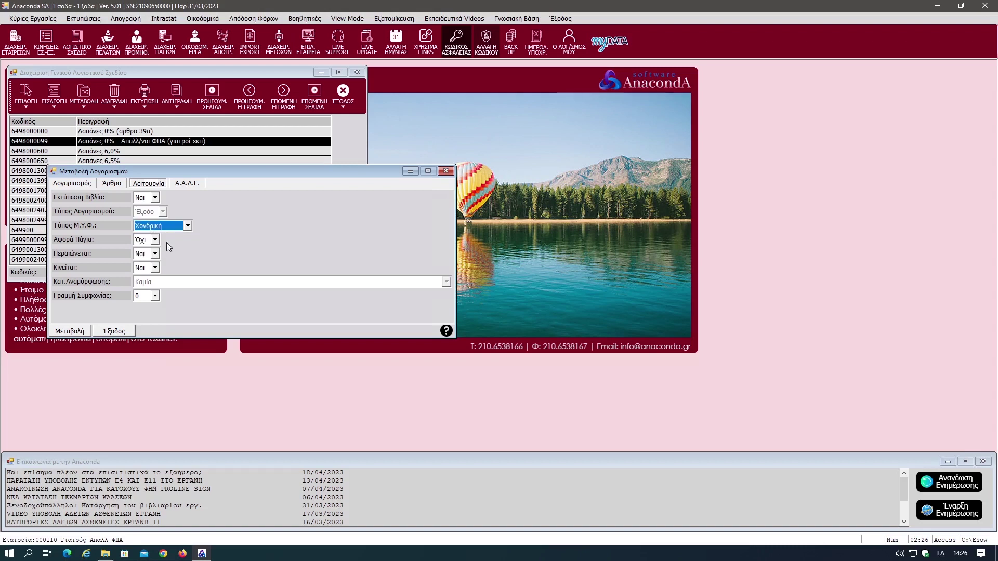
click(189, 185)
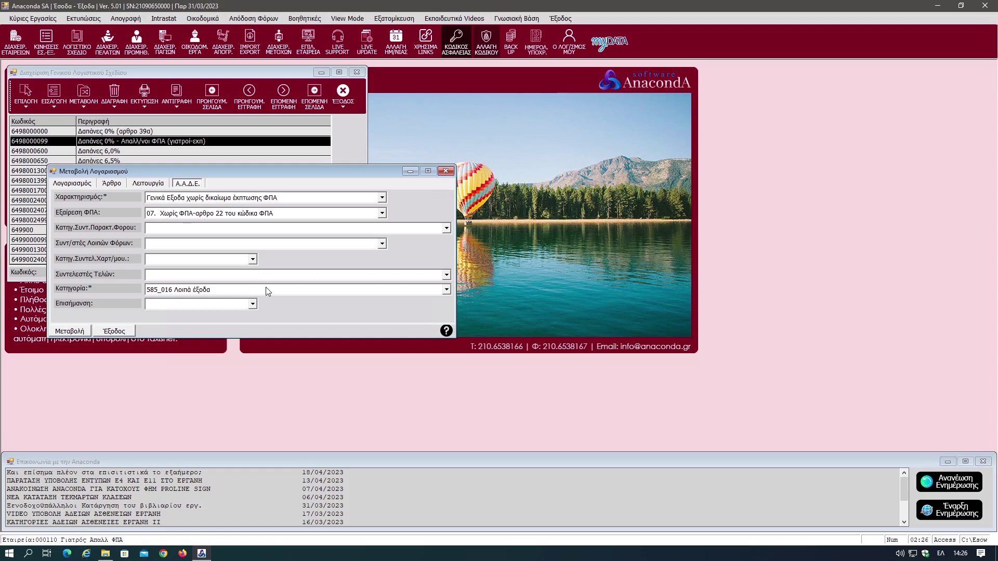
key(Escape)
key(Escape)
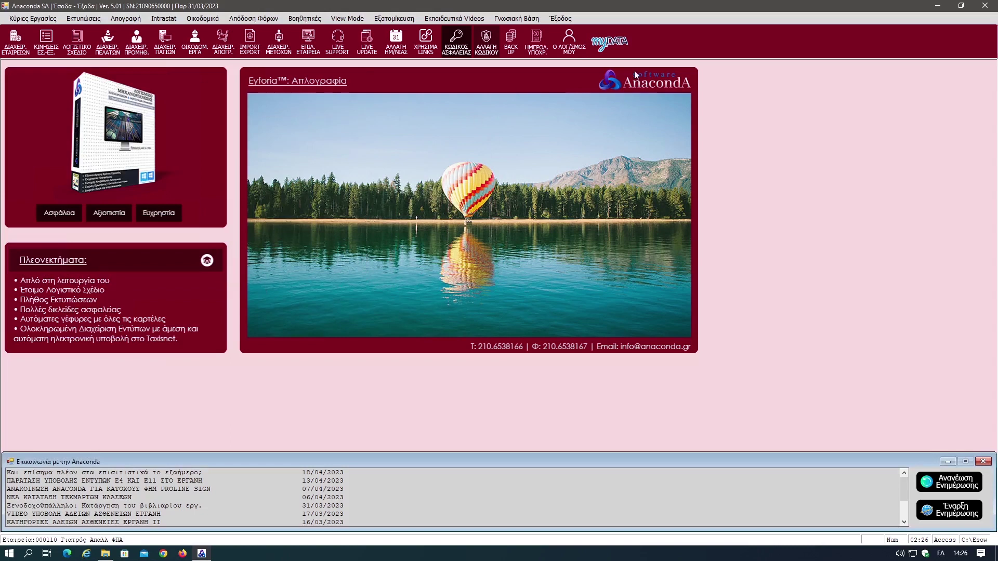
- Receive the wholesale expense transactions from myDATA for 01/01/2023 to 31/03/2023 with Επιλεκτική Εγγραφή Κινήσεων enabled
click(613, 45)
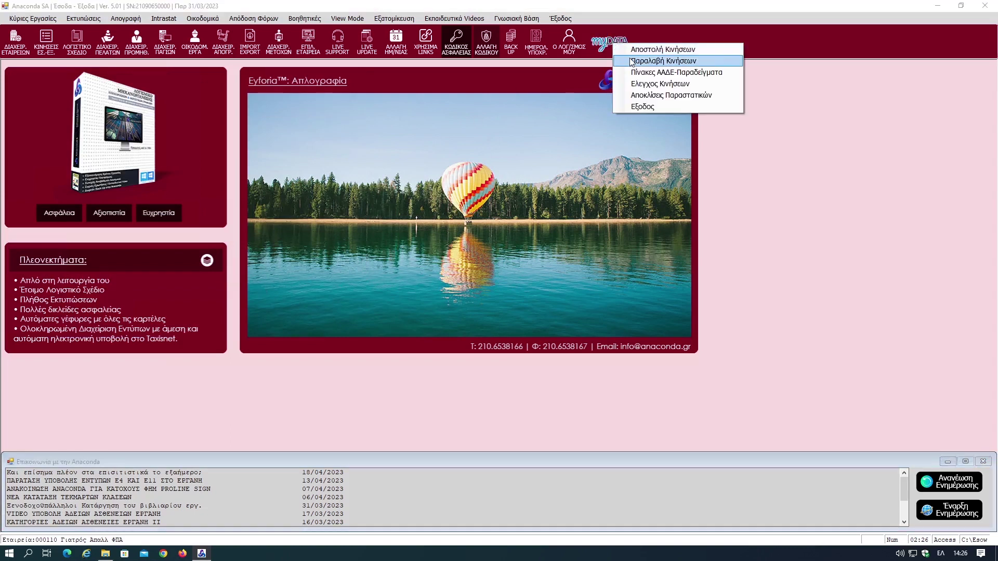
click(631, 61)
key(Tab)
text(01/01/2023)
key(Tab)
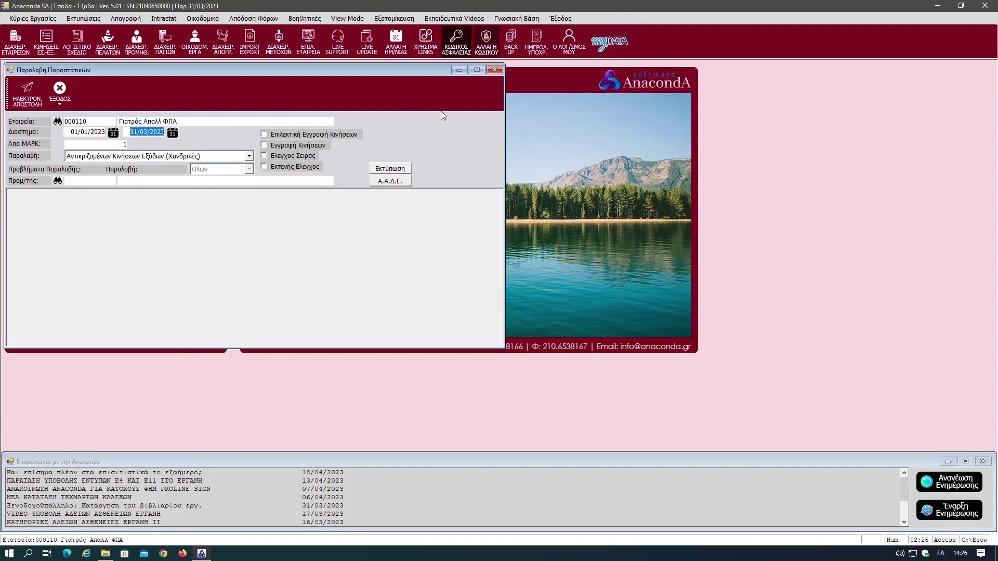
click(354, 134)
key(Return)
click(31, 99)
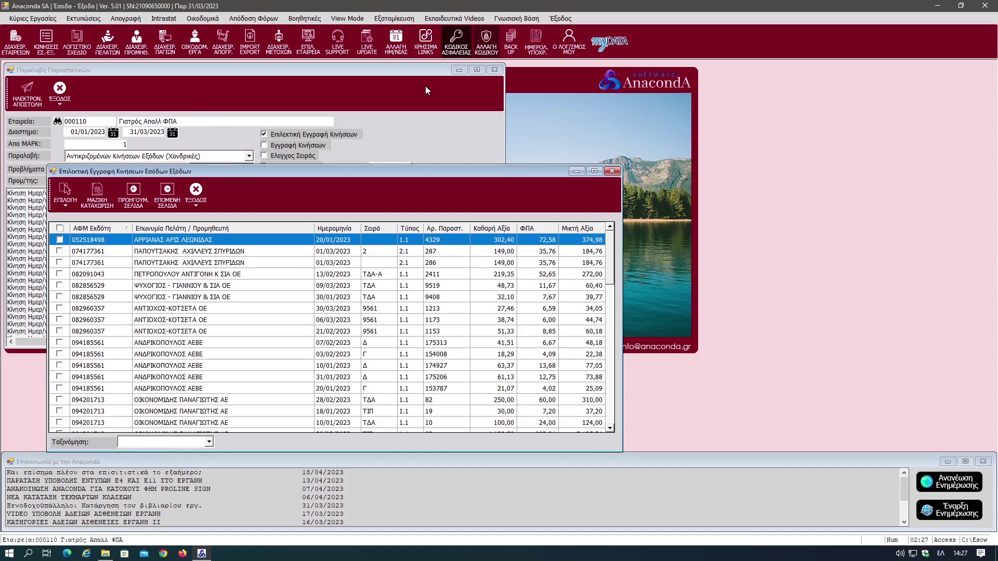
- Register the received 20/01/2023 expense of 374,98 and the ΠΛΑΙΣΙΟ ΑΕΒΕ expense of 220,60
key(Return)
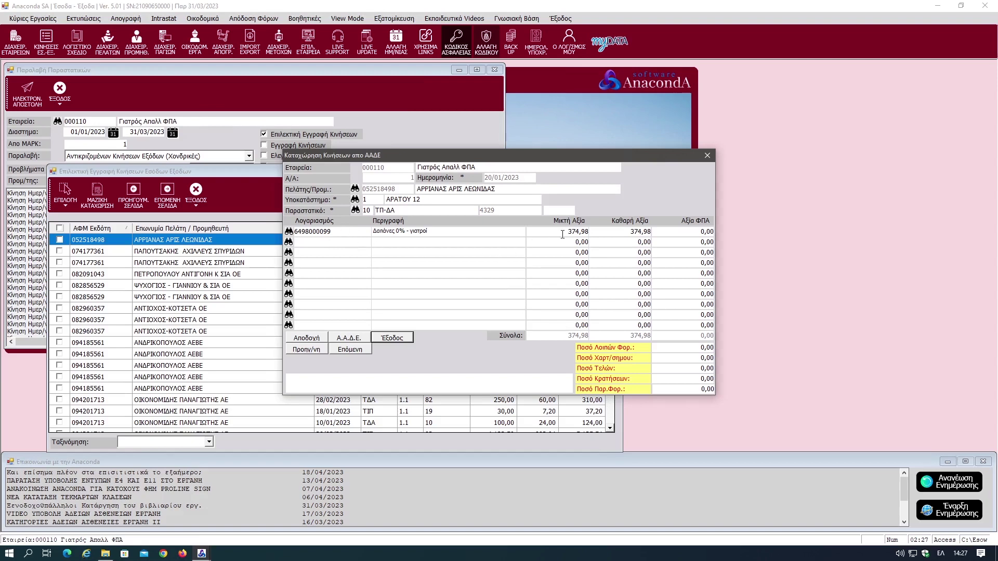
key(Escape)
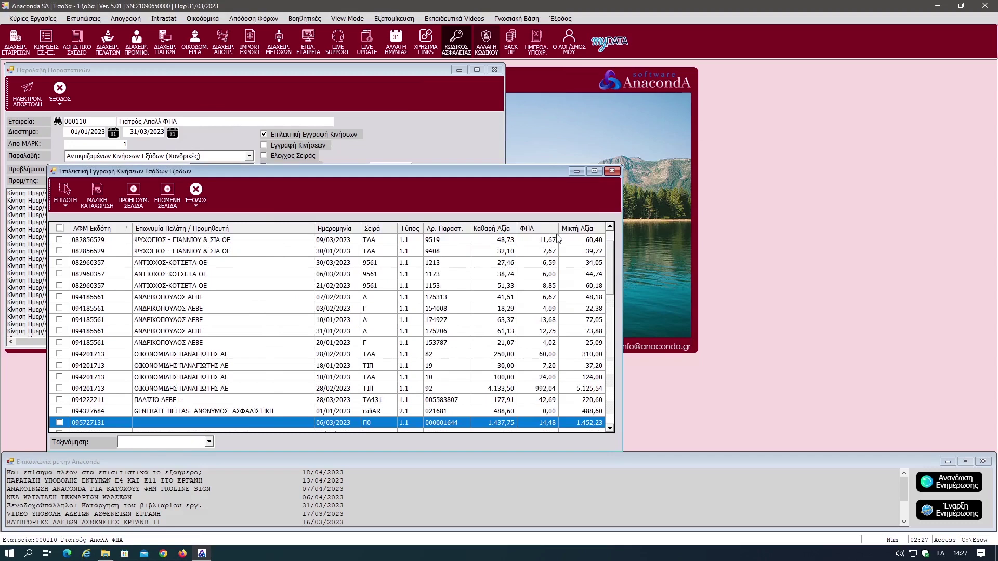
key(Up)
key(Up)
key(Return)
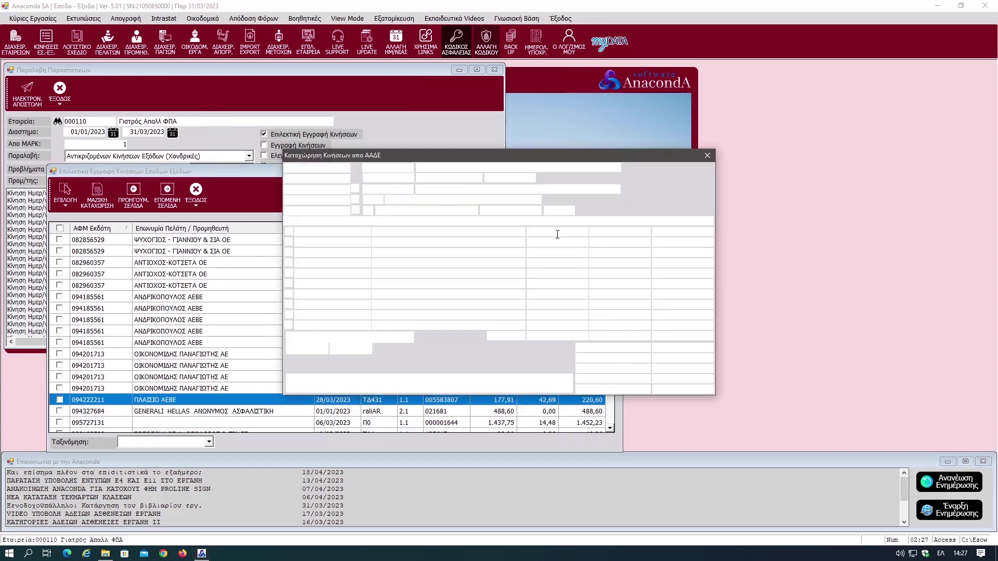
key(Escape)
- Register the received expenses with gross values 5.125,54, 124,00 and 37,20
key(Up)
key(Up)
key(Up)
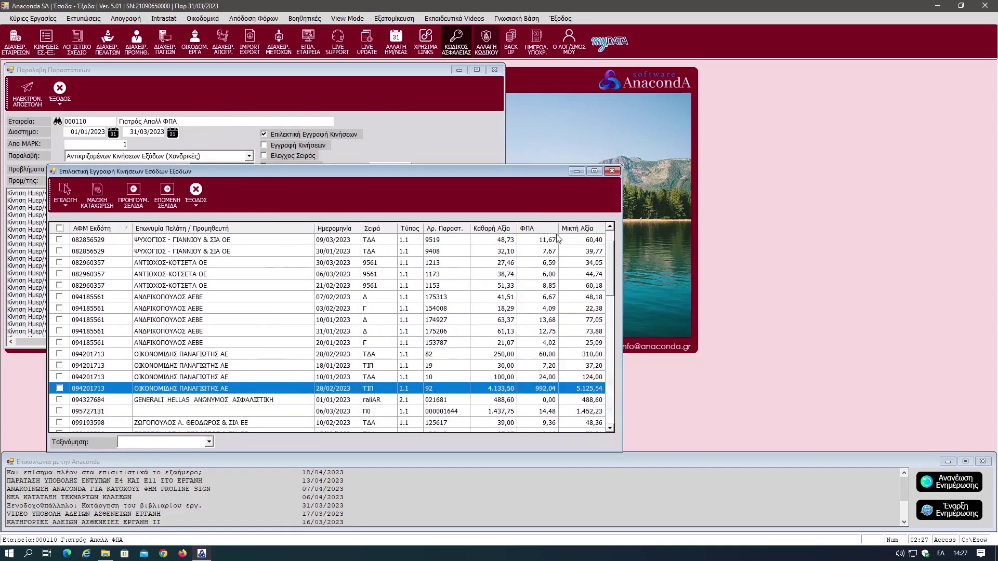
key(Return)
key(Escape)
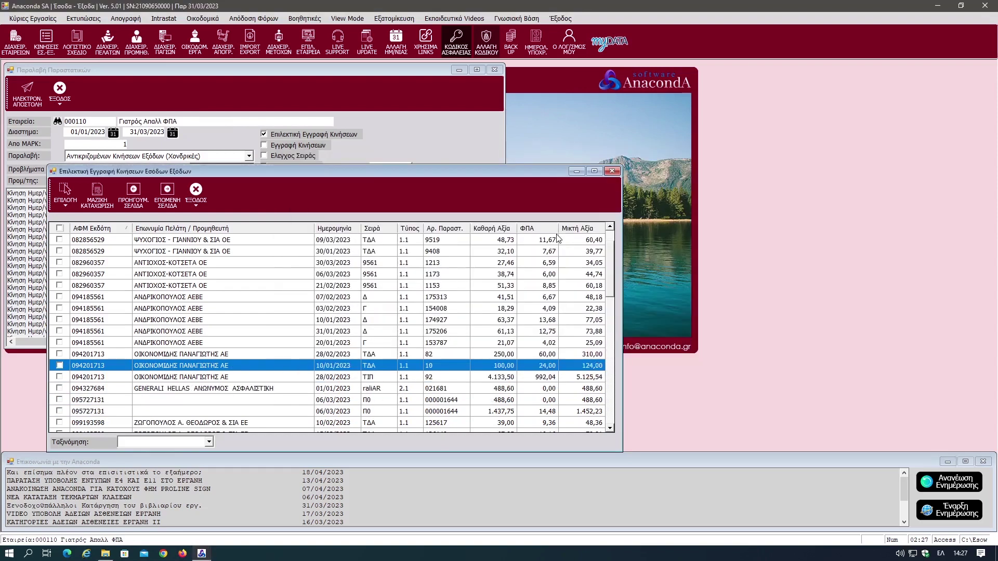
key(Return)
key(Escape)
- Register the 20/01/2023 expense of 25,09 and the 28/02/2023 expense of 310,00
key(Up)
key(Up)
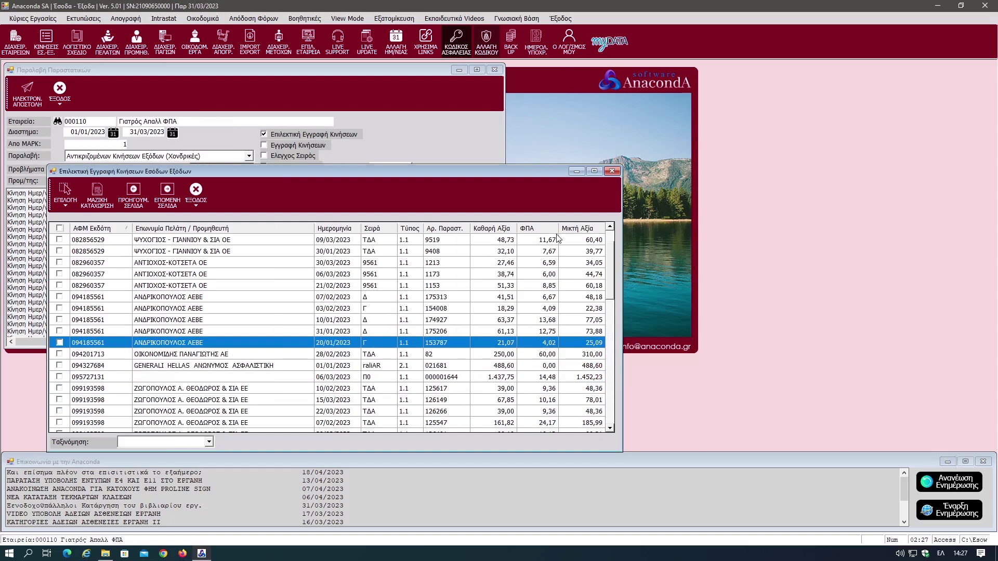
key(Return)
key(Escape)
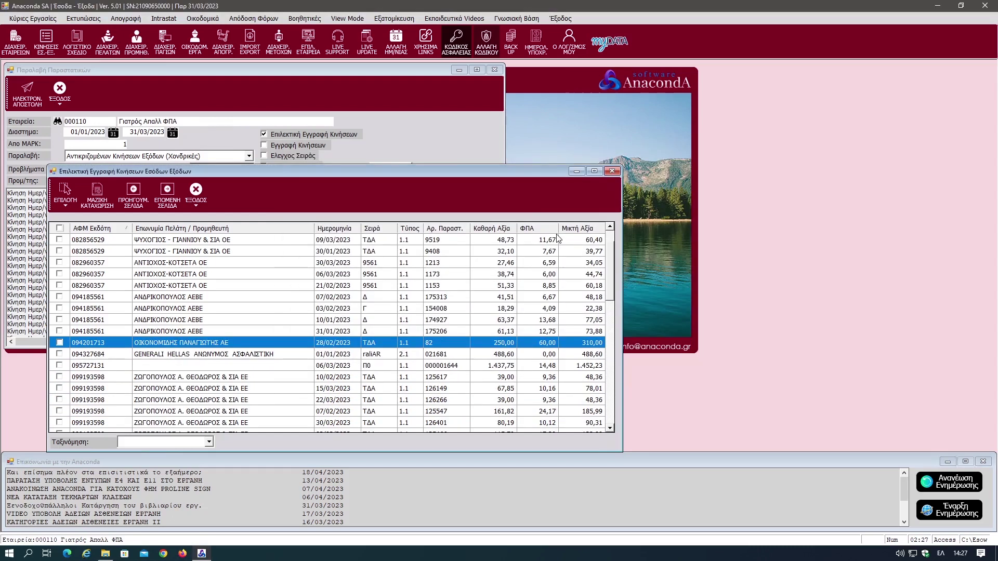
key(Return)
key(Escape)
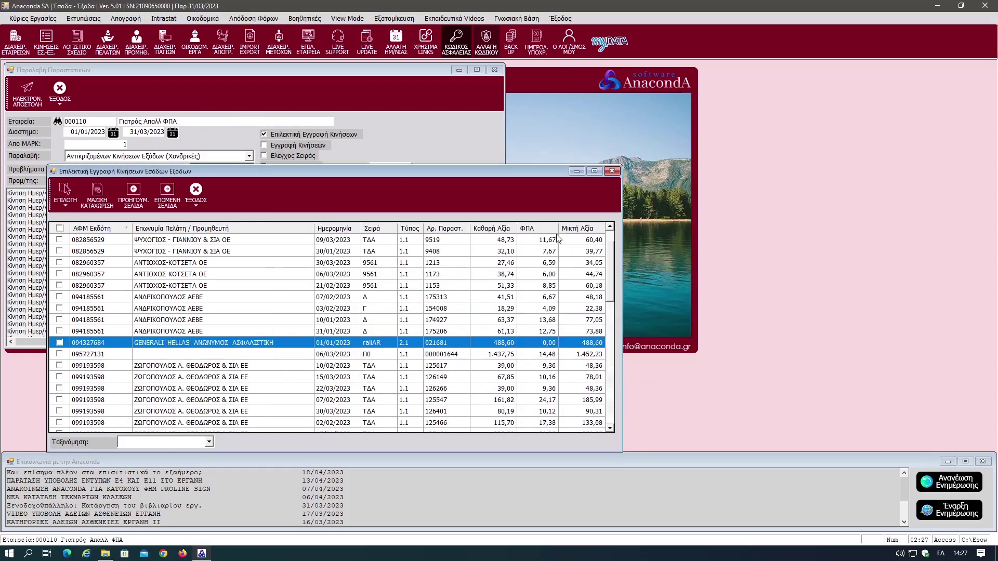
- Open the 13/02/2023 expense with gross value 272,00 for registration
key(Up)
key(Up)
key(Up)
key(Up)
key(Up)
key(Up)
key(Up)
key(Up)
key(Up)
key(Up)
key(Return)
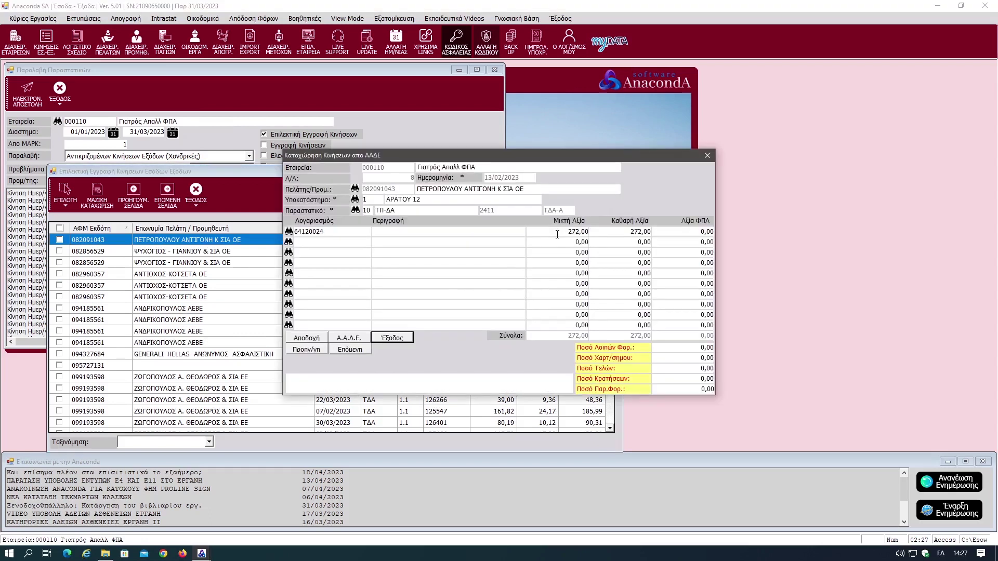
key(Return)
click(307, 231)
key(Delete)
text(649800000)
text(00)
key(Return)
click(307, 231)
text(6498000099)
key(Return)
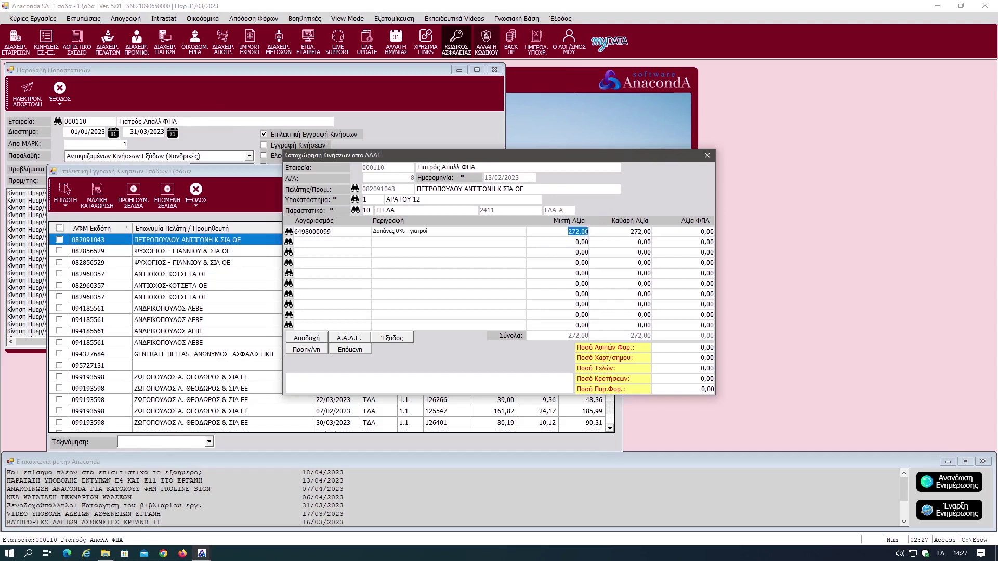
key(Return)
key(Return)
key(Return)
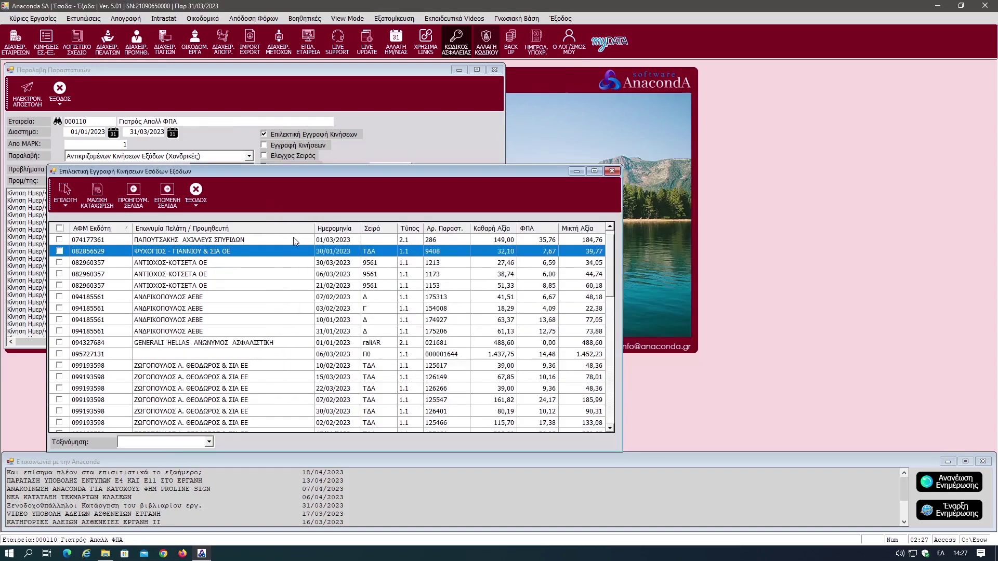
- Register the following expenses with their proposed accounts, down to the 21/02/2023 one of 60,18, and leave the document reception
key(Return)
key(Return)
key(Return)
key(Return)
key(Return)
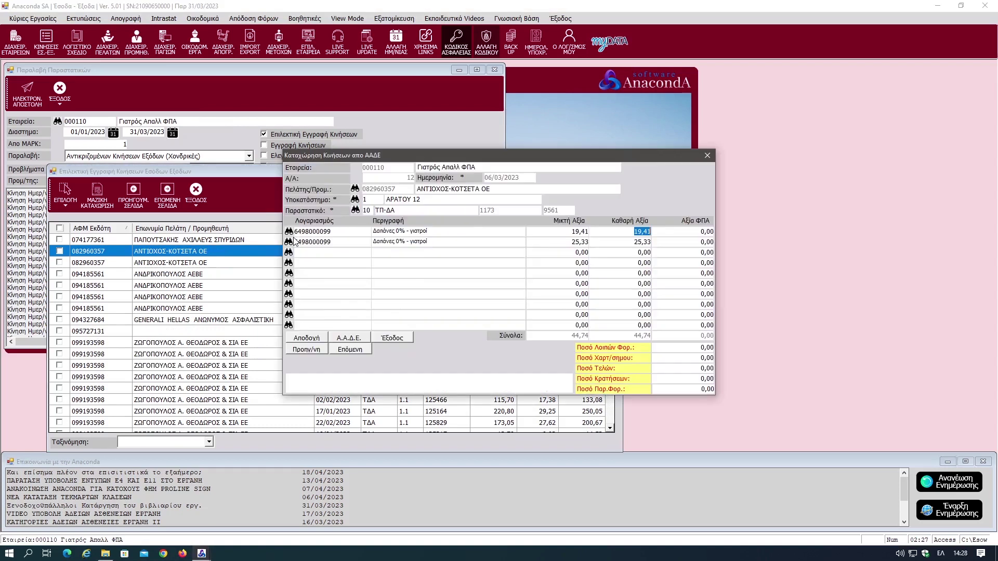
key(Return)
key(Return)
key(Return)
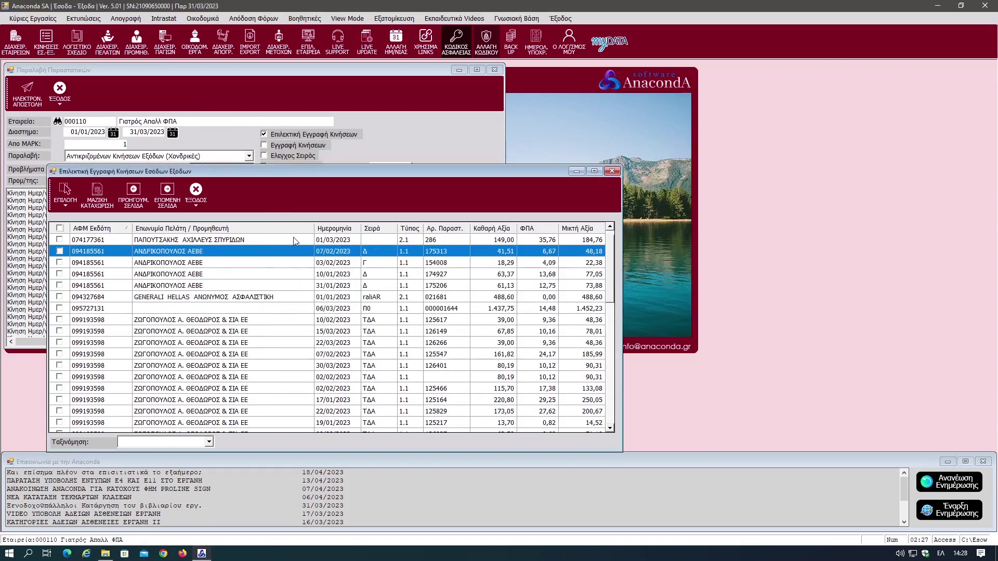
key(Escape)
key(Escape)
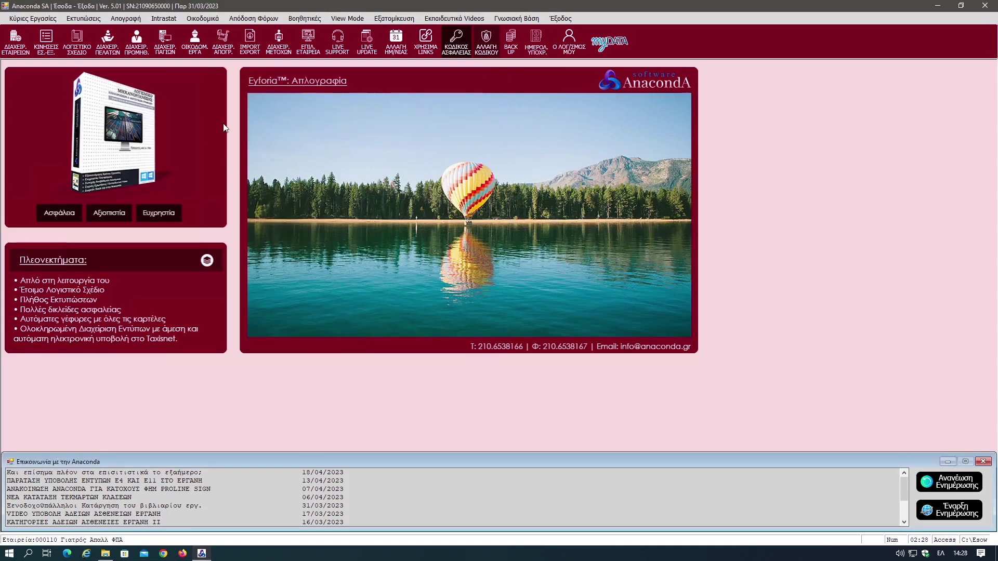
- Record an income transaction dated 31/03/2023 for a customer from the list, entering document 1 and the amount 100,00
click(55, 49)
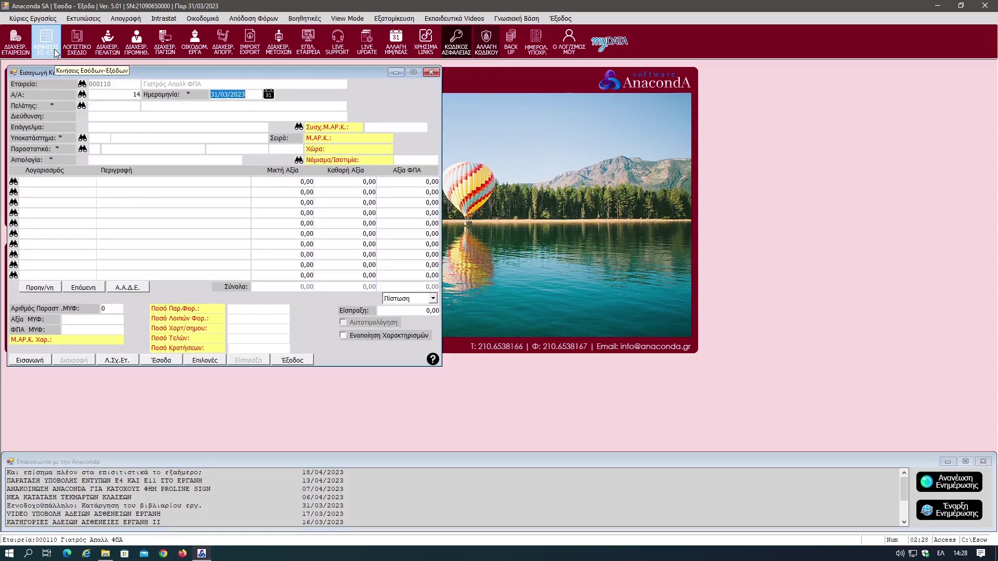
key(Return)
key(Return)
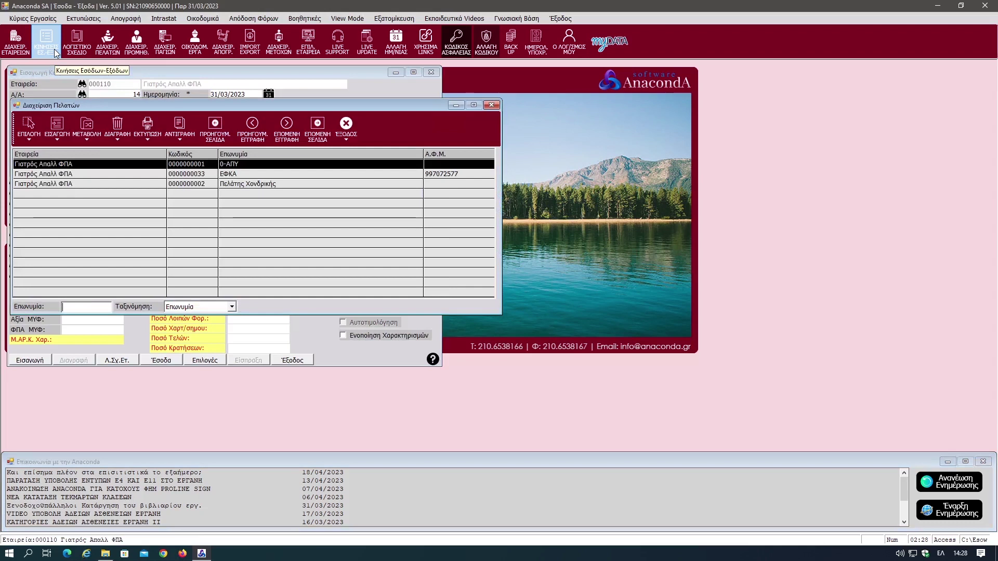
key(Return)
text(1)
key(Return)
text(100)
key(Return)
key(Return)
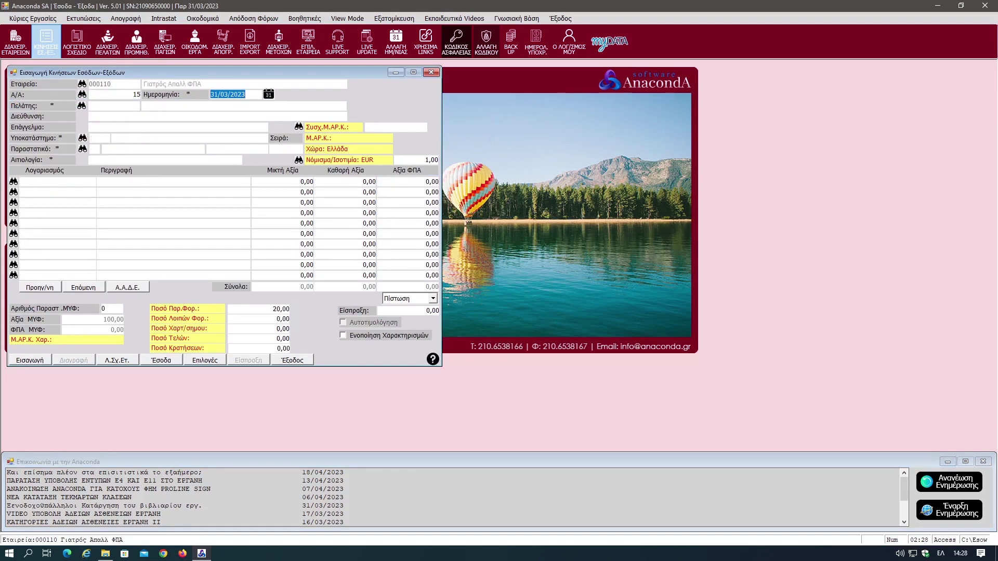
- Record a 31/03/2023 income transaction for Πελάτης Χονδρικής with ΤΥ document number 1 and net amount 1000, and leave the entry form
key(Return)
key(Return)
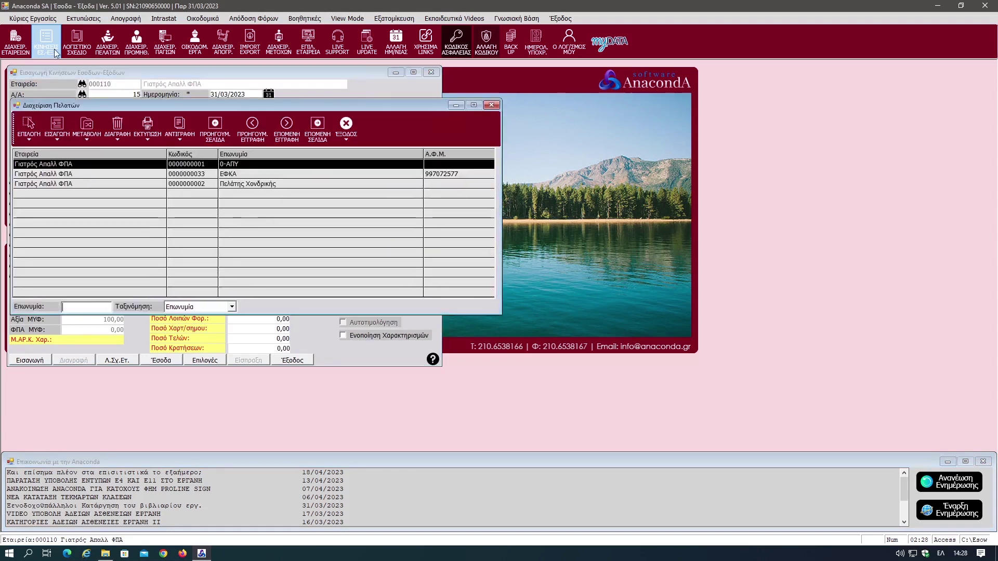
key(Down)
key(Down)
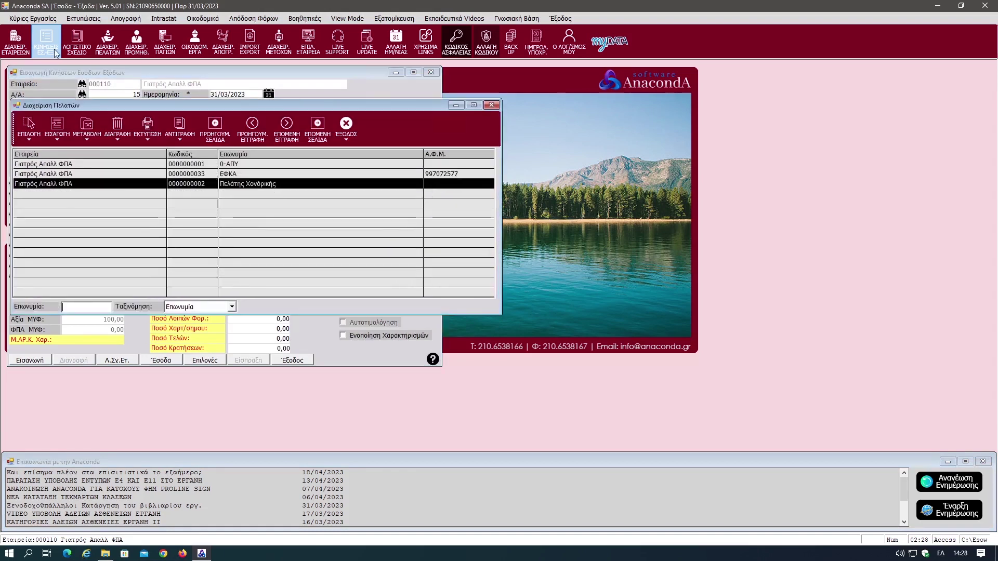
key(Return)
text(1)
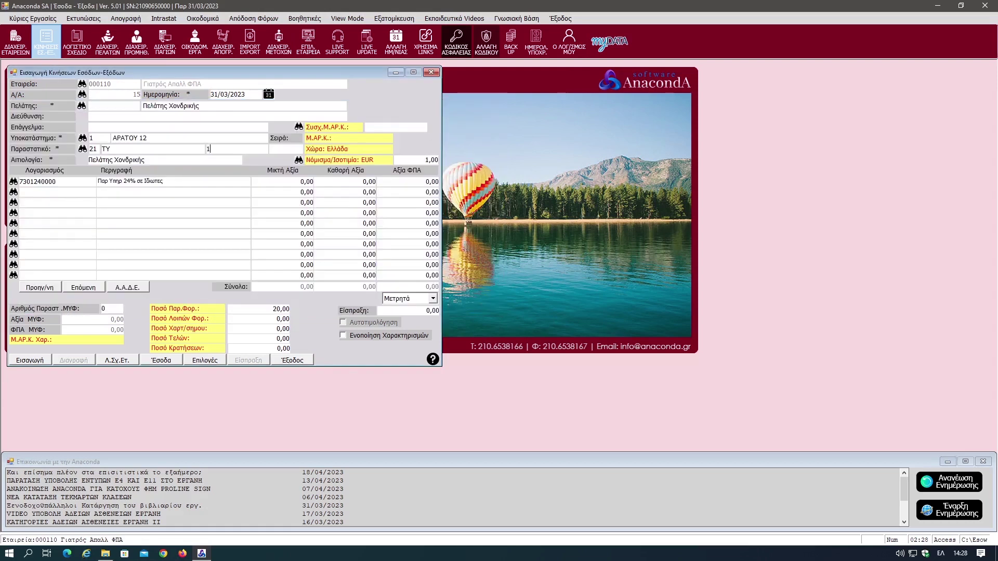
click(368, 181)
text(1000)
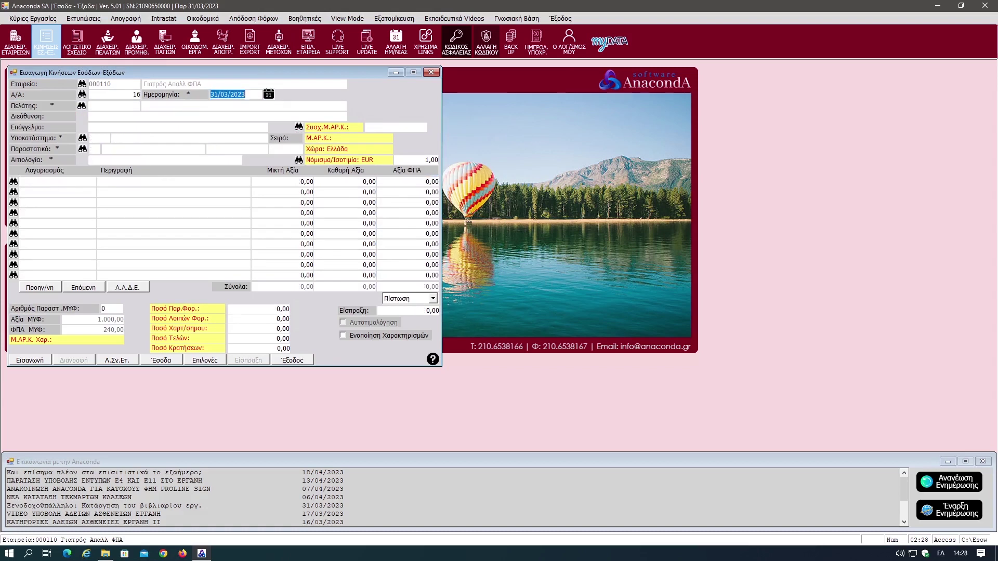
key(Escape)
- Display the company's periodic VAT return (Περιοδική Δήλωση ΦΠΑ) on screen
click(83, 18)
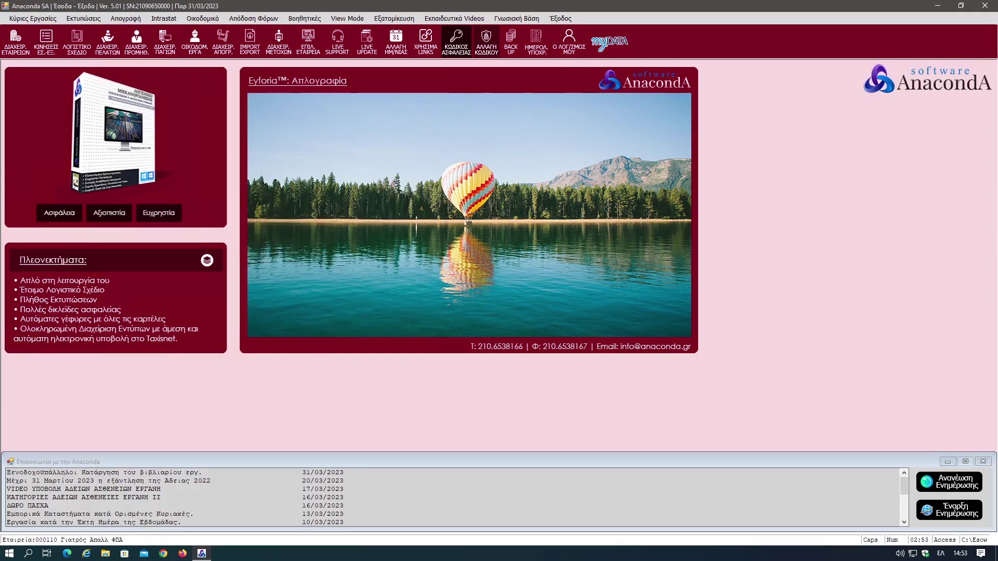
click(84, 18)
mouse_move(119, 64)
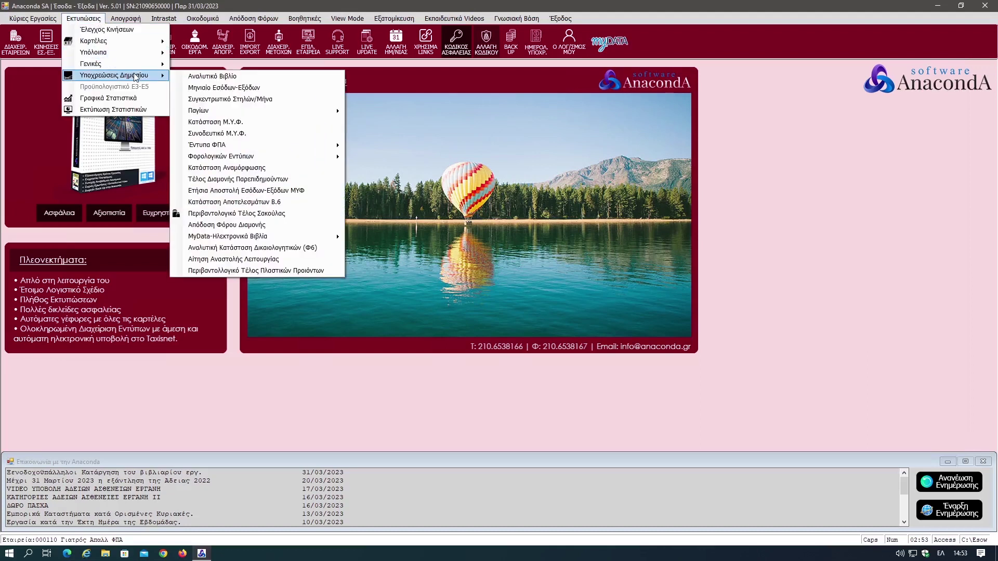
mouse_move(252, 144)
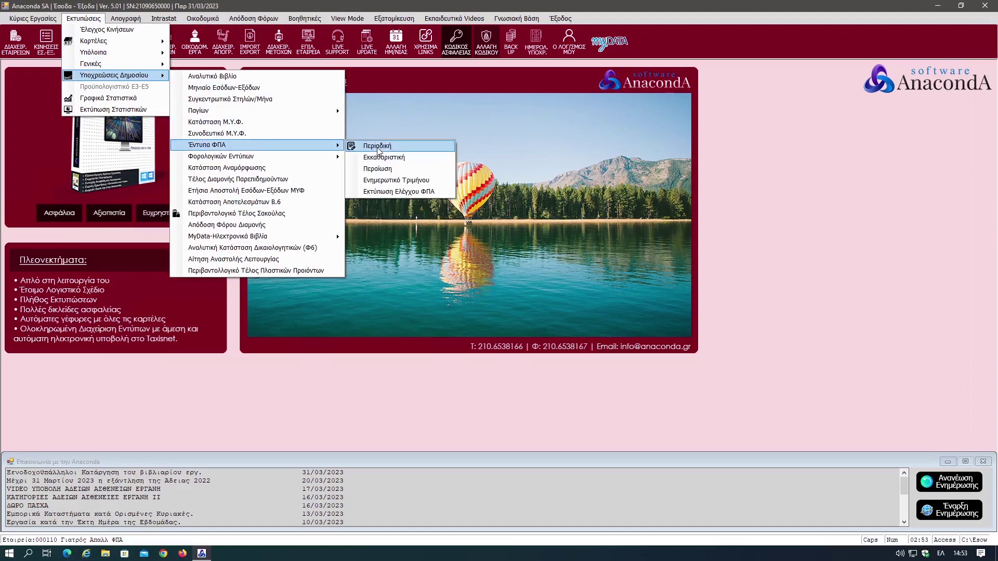
click(367, 145)
click(26, 100)
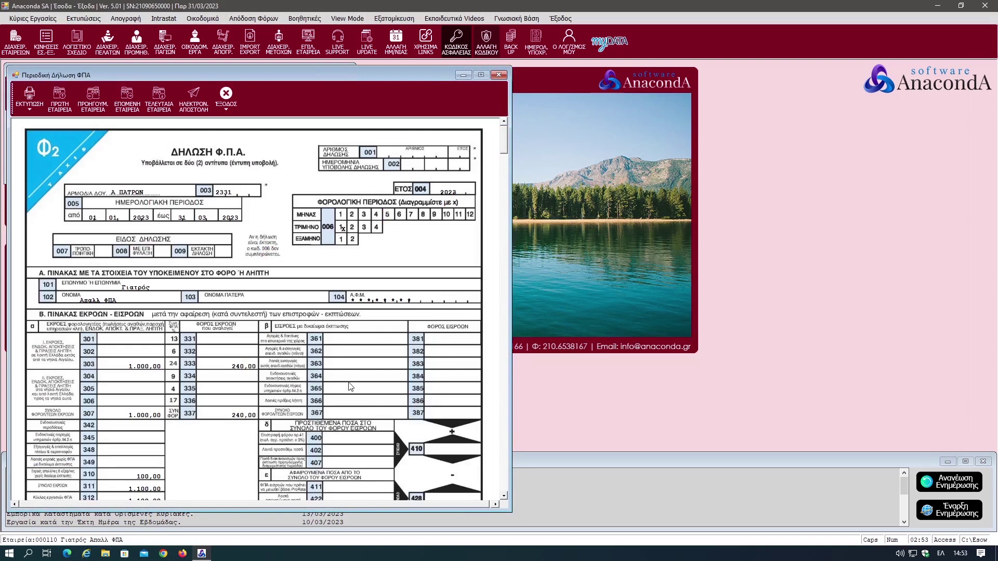
- Examine the VAT return's outputs, inputs and tax settlement sections, and close the return
click(504, 497)
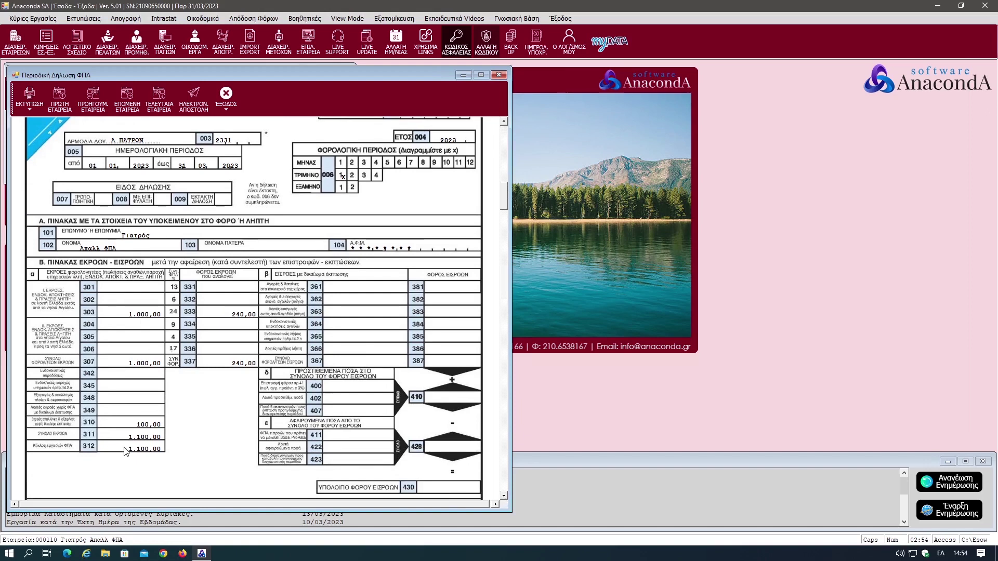
click(502, 497)
scroll(503, 498, down, 5)
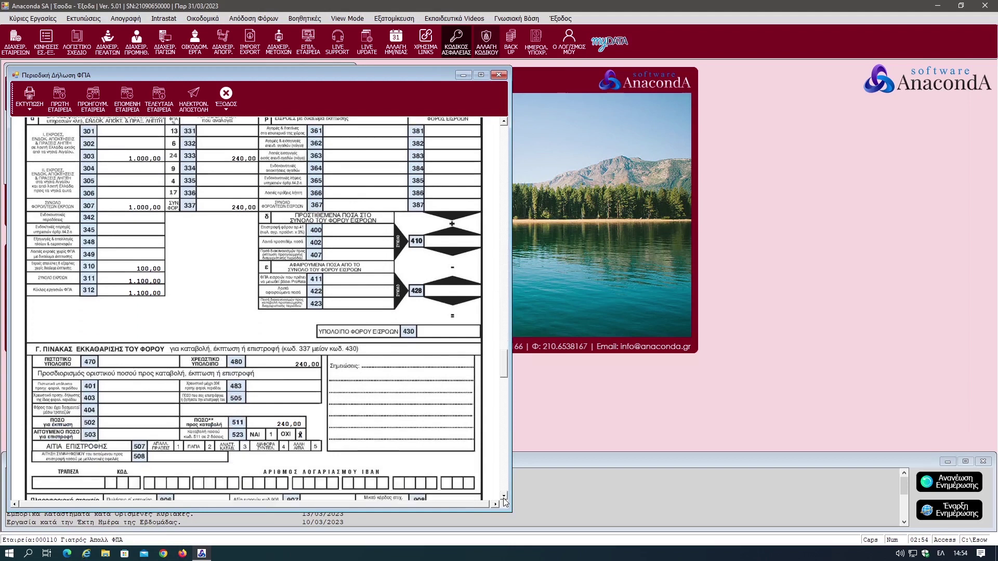
key(Escape)
key(Escape)
key(alt)
key(Right)
key(Down)
key(Down)
key(Down)
key(Down)
key(Down)
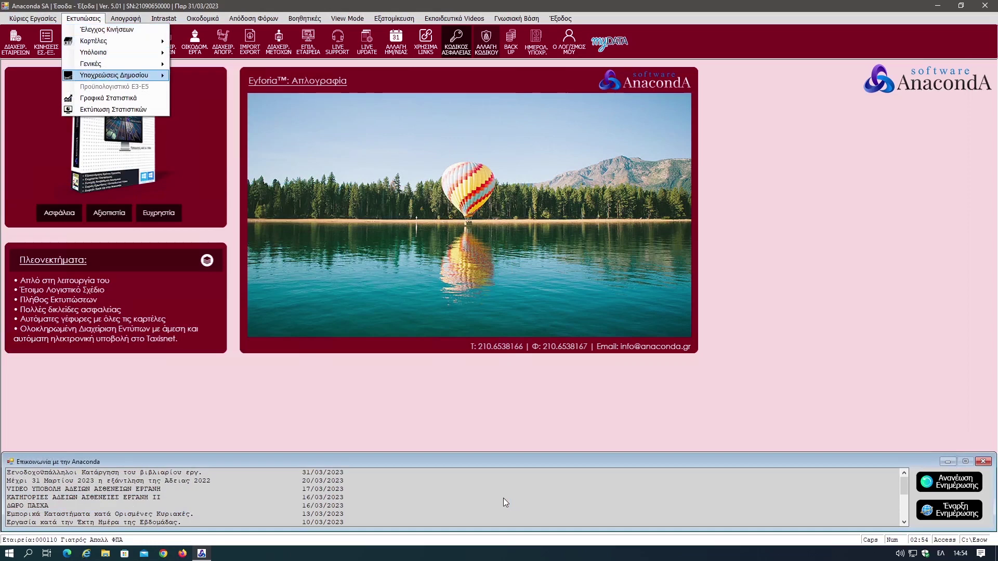
key(Right)
key(Down)
key(Down)
key(Down)
key(Down)
key(Down)
key(Down)
key(Down)
key(Right)
key(Return)
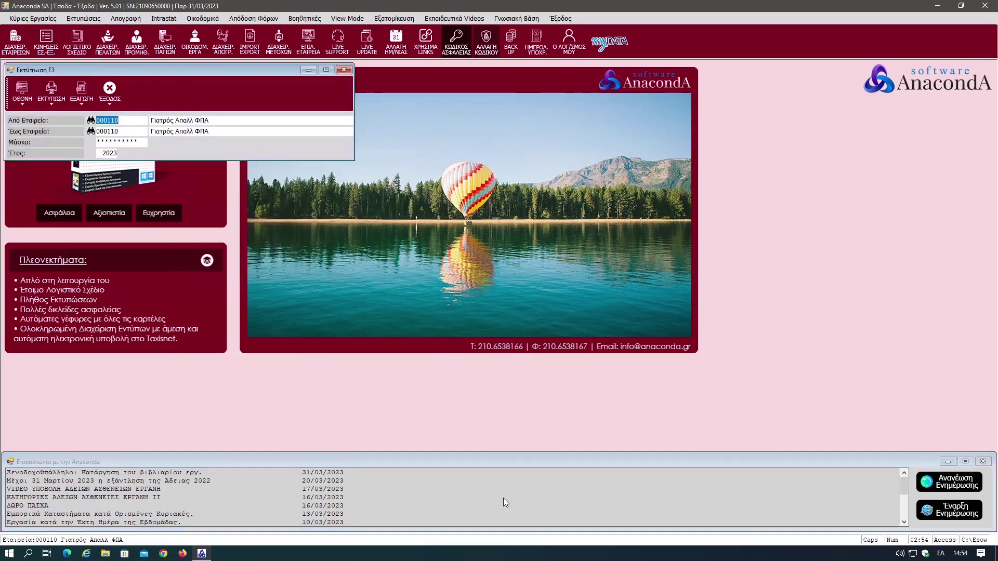
key(Escape)
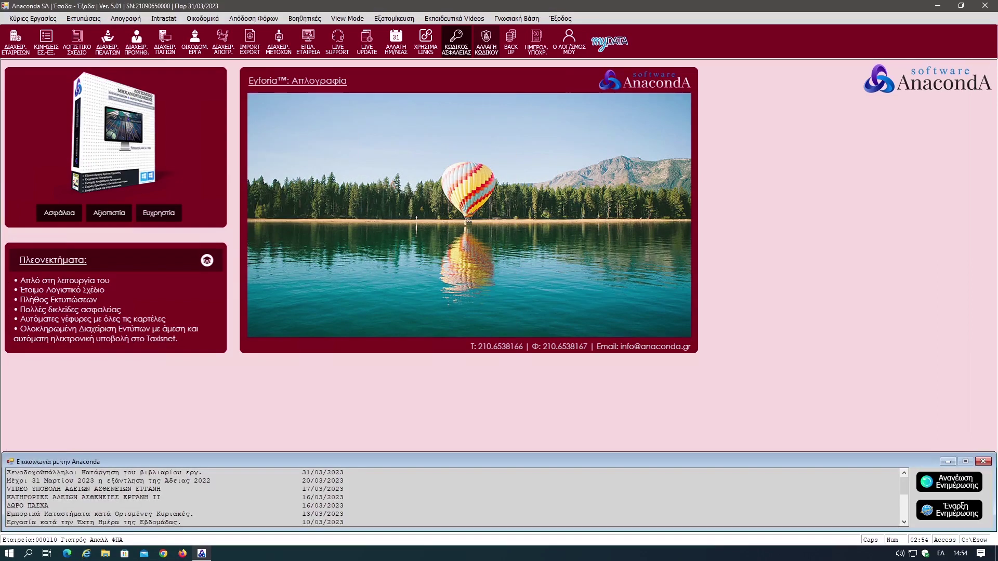
- Display the doctor company's E3 form for the year 2023 on screen
click(83, 18)
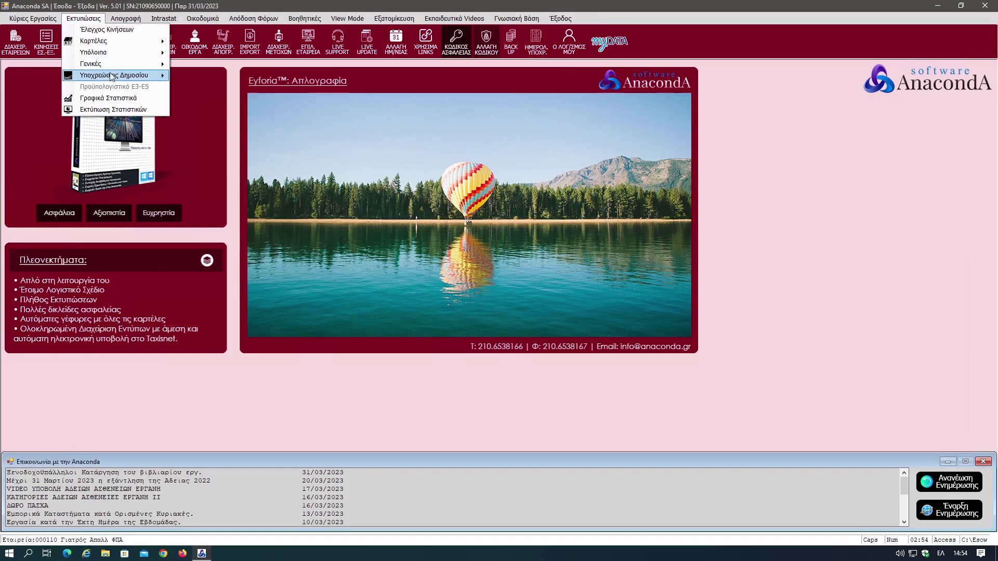
mouse_move(112, 76)
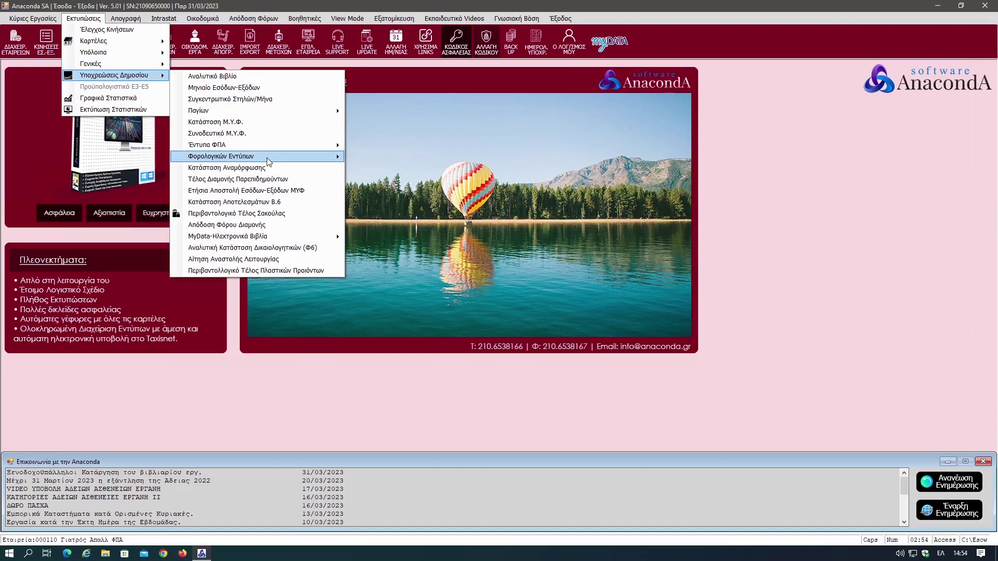
mouse_move(280, 160)
click(393, 155)
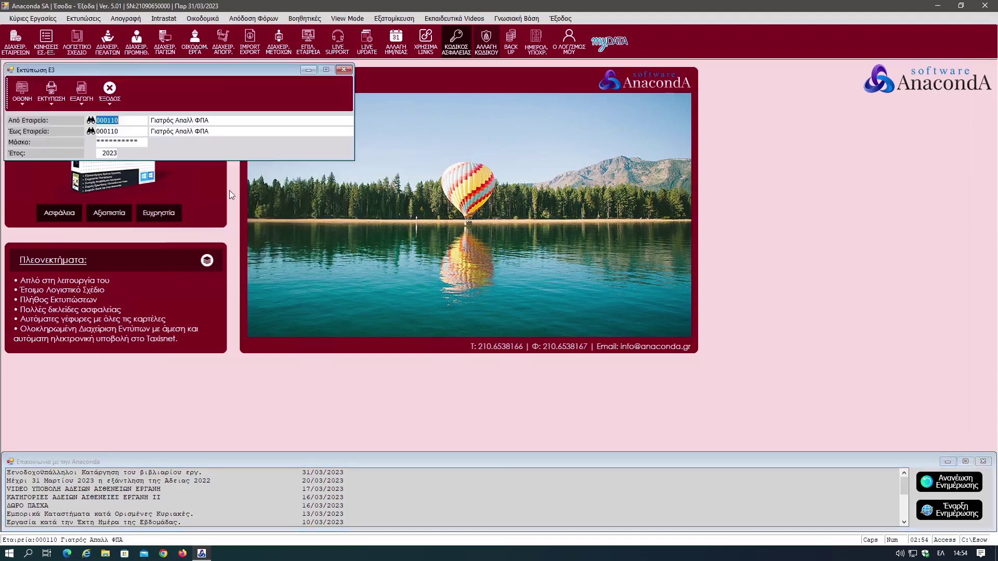
click(23, 92)
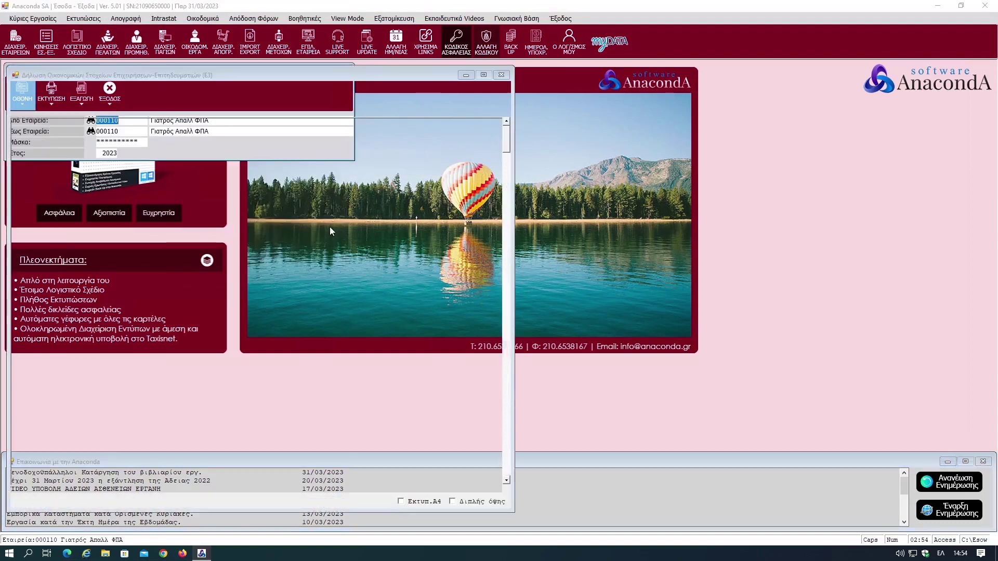
key(Return)
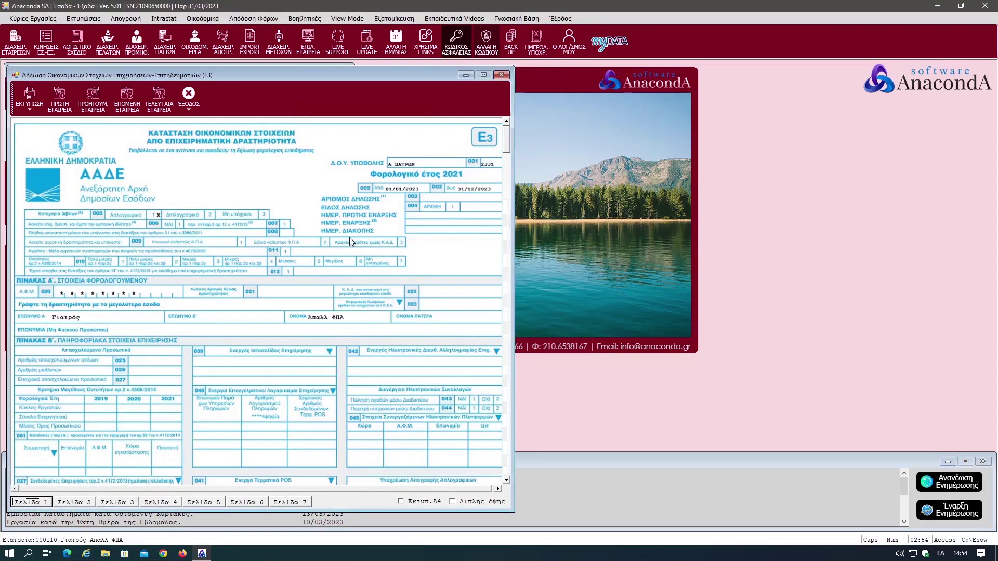
- Examine the results on page 2 of the E3 and the income and expense totals in Πίνακας Ζ', and close the form
click(91, 502)
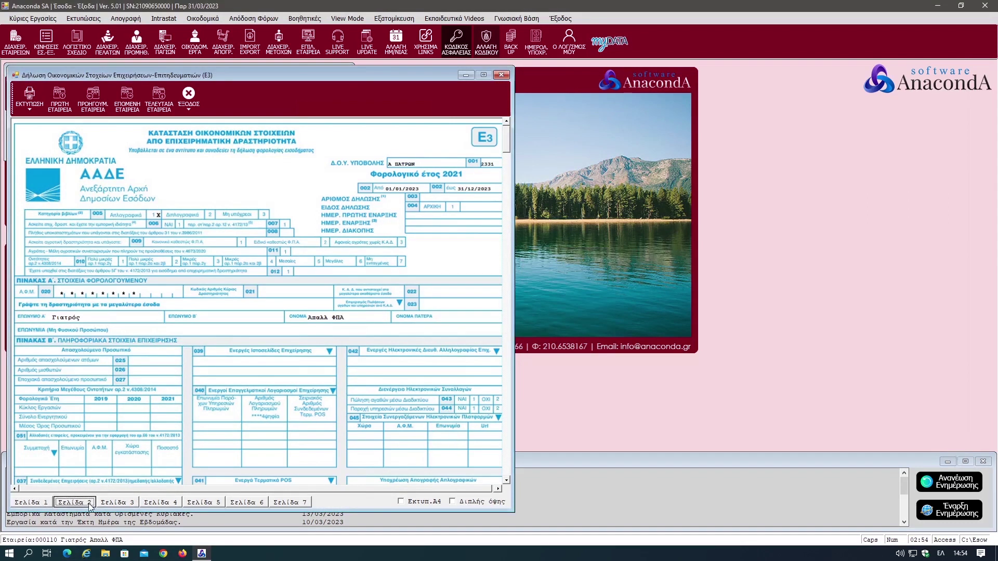
click(506, 481)
click(507, 481)
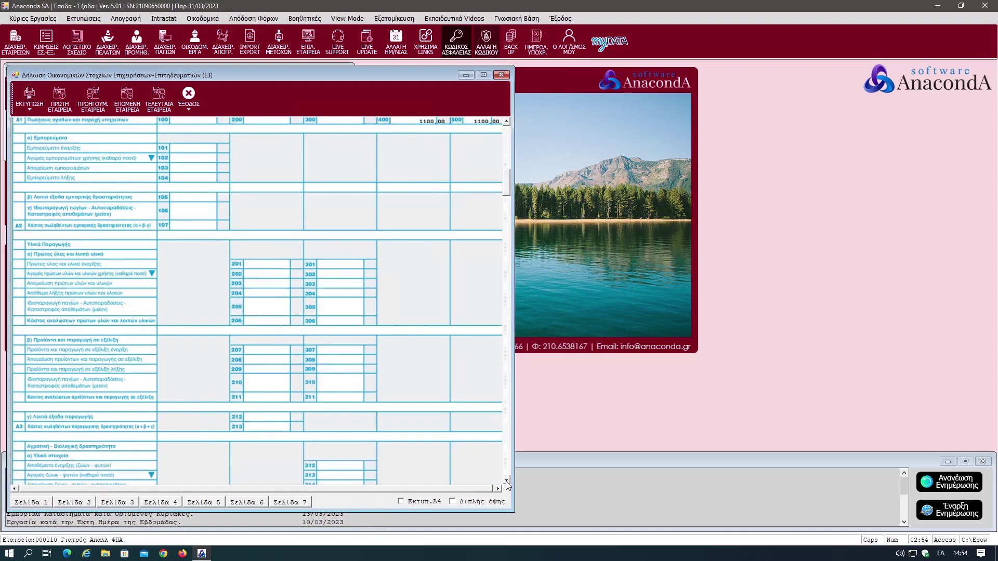
click(507, 482)
scroll(507, 481, down, 10)
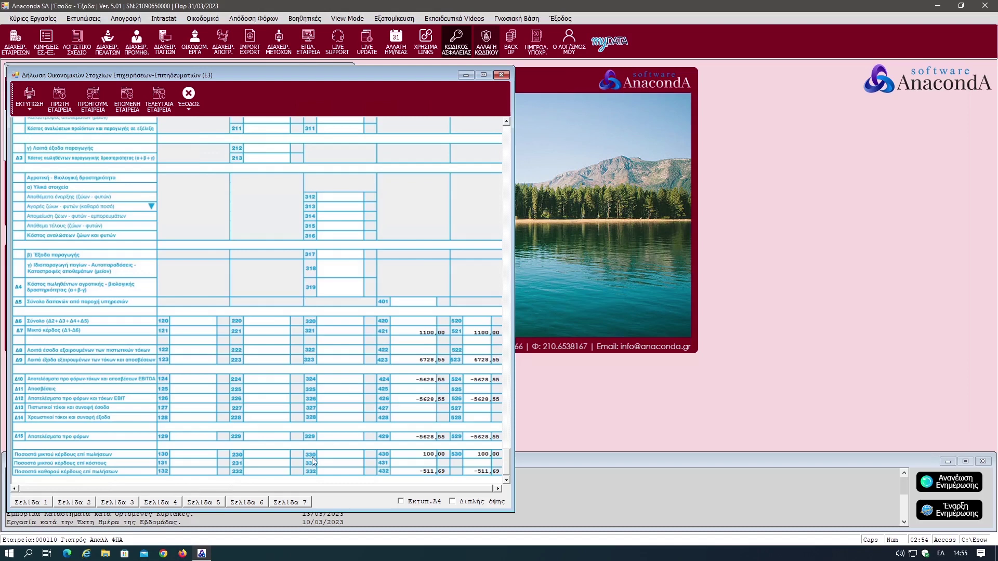
click(302, 502)
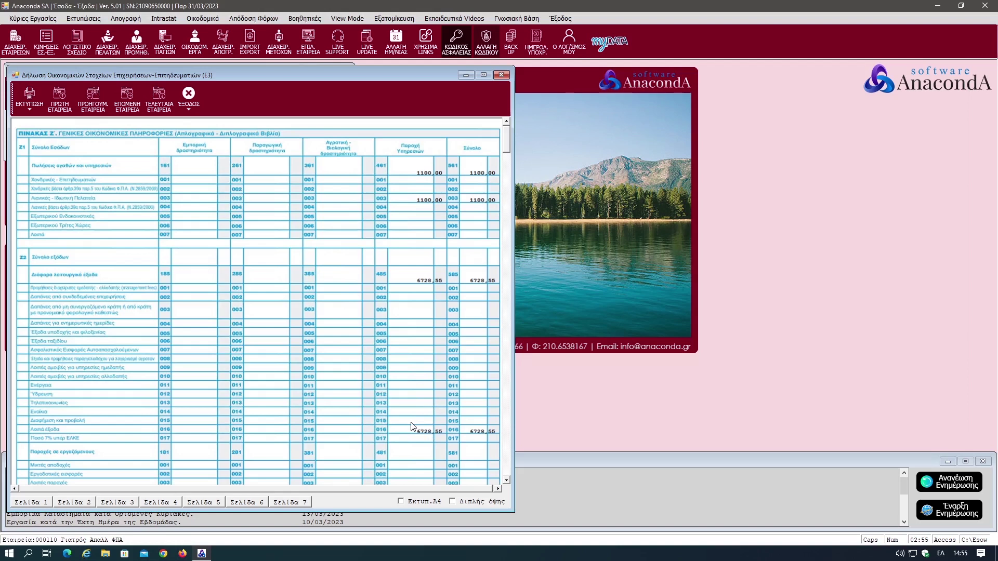
key(Escape)
key(Escape)
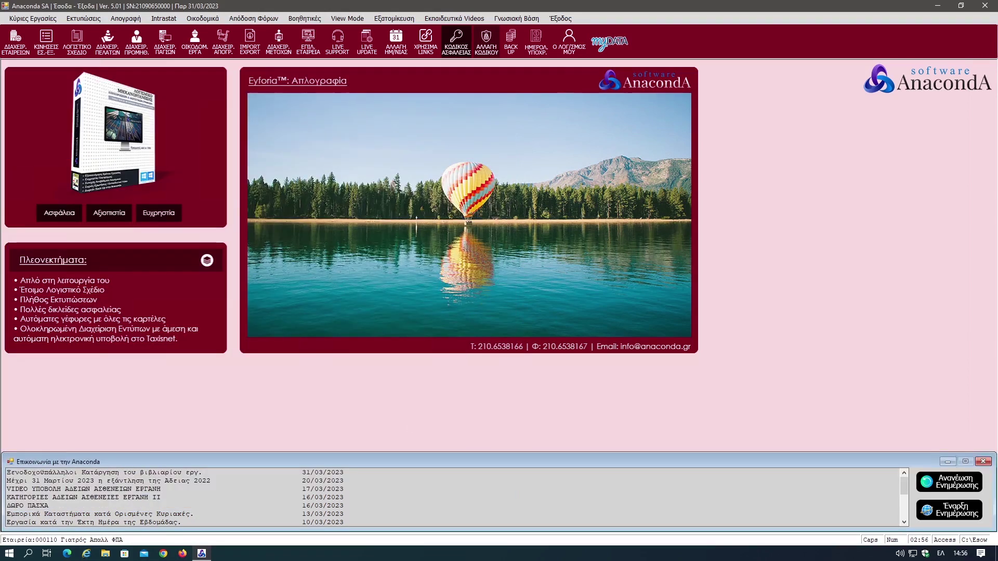